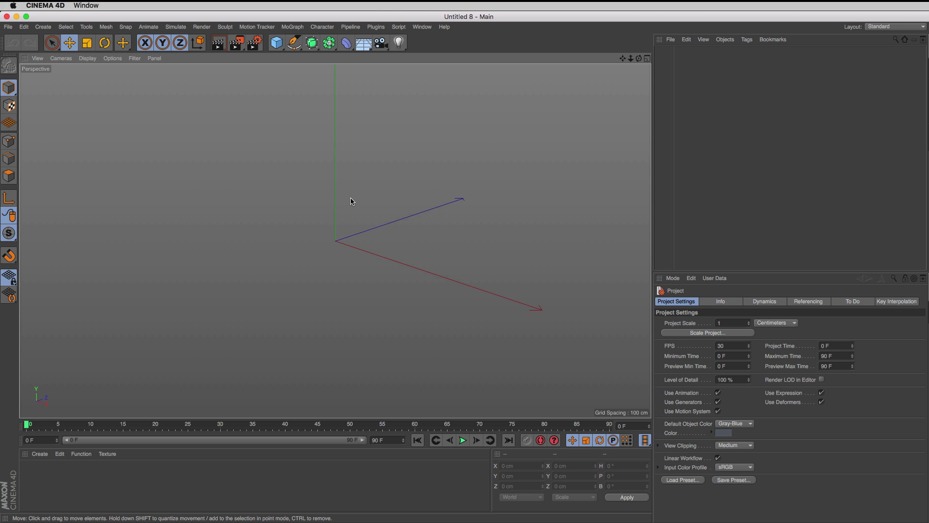
# Step: Switch to the Fracture Example 2.c4d project from the V projects list
pyautogui.press('v')
pyautogui.moveTo(351, 220)
pyautogui.click(358, 240)
# Step: Play the BOOM animation, switch off the Random effector and swap which BOOM text is enabled
pyautogui.press('F8')
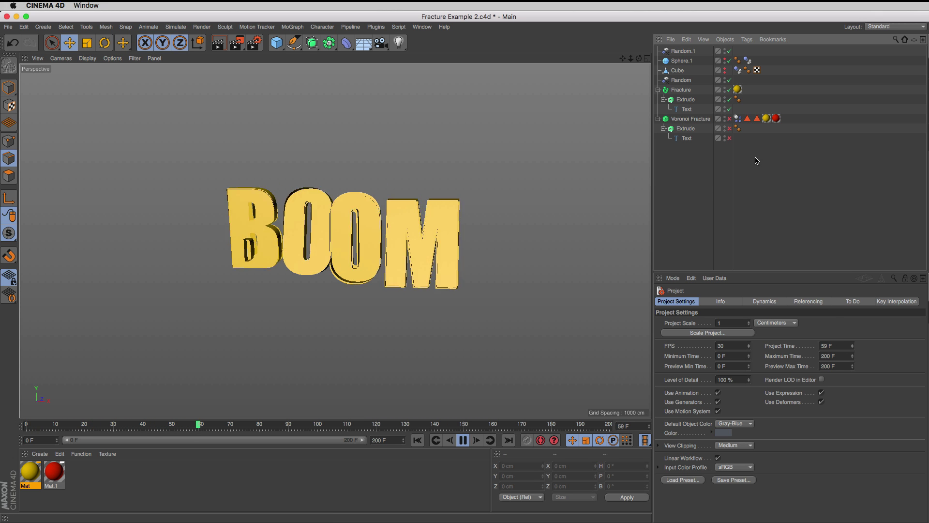
pyautogui.click(729, 80)
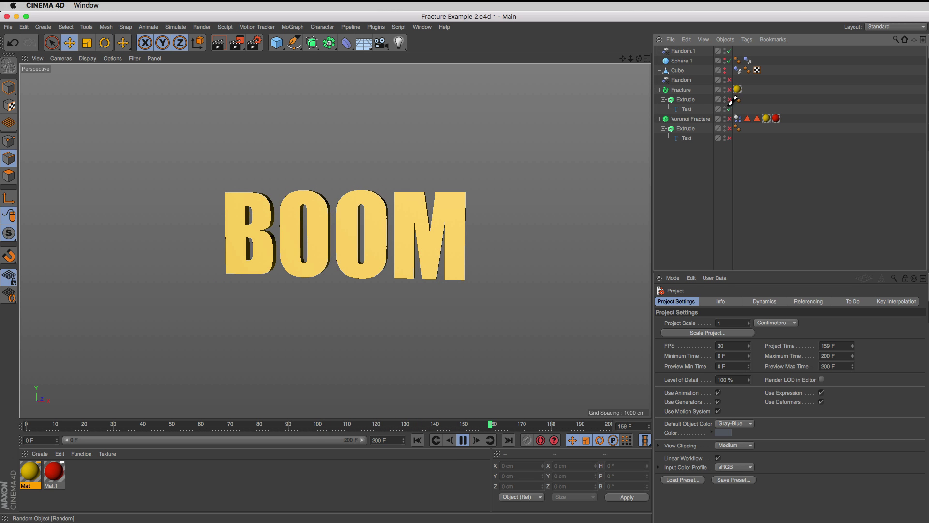
pyautogui.moveTo(731, 100); pyautogui.dragTo(729, 139)
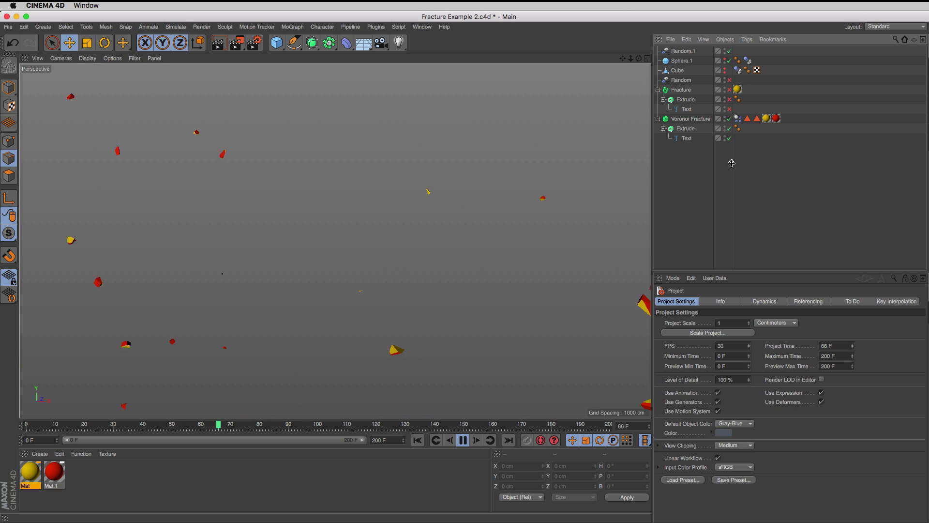
pyautogui.click(697, 175)
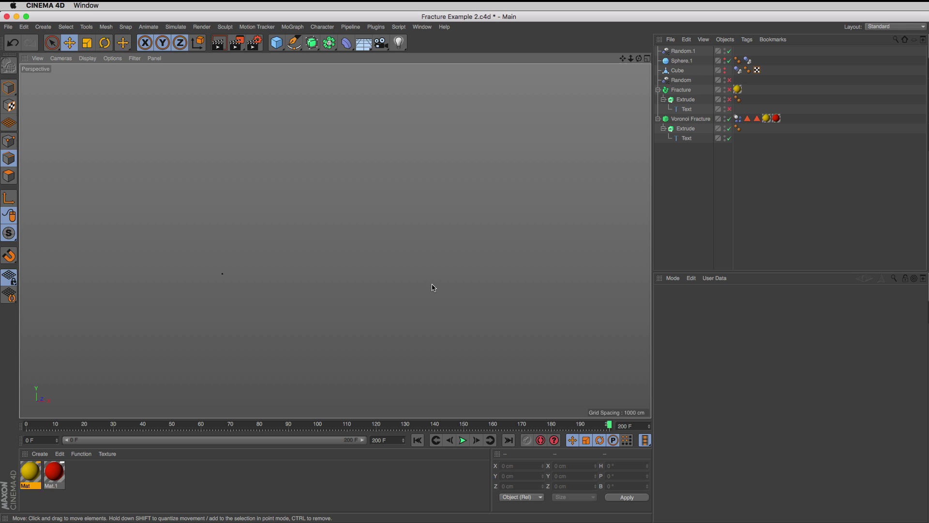
# Step: Switch to the Untitled 7 project from the V projects list
pyautogui.press('v')
pyautogui.moveTo(430, 306)
pyautogui.click(434, 329)
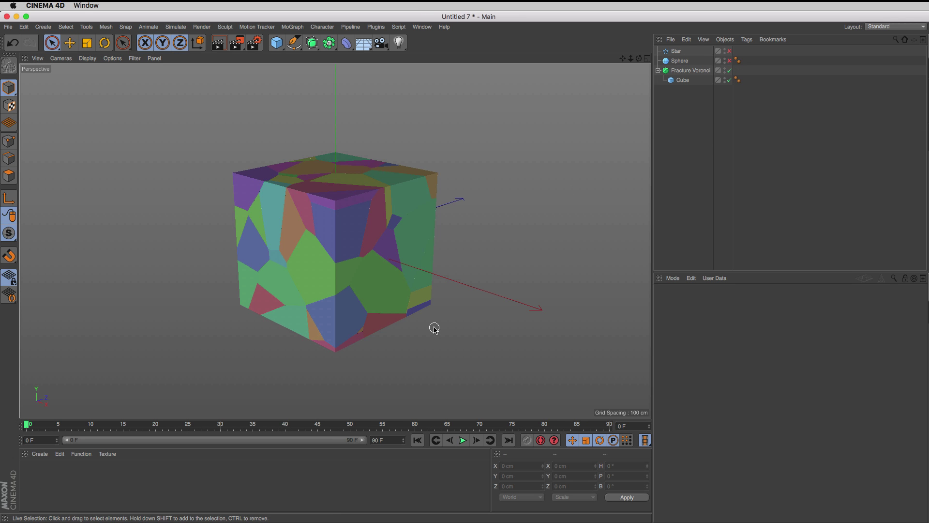
# Step: Raise the Fracture Voronoi distribution Point Amount to 128
pyautogui.click(698, 71)
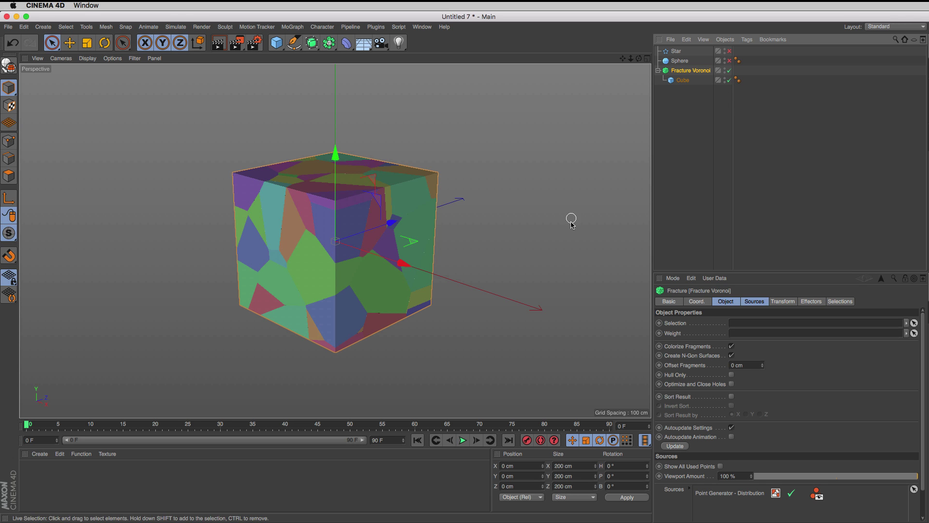
pyautogui.click(715, 493)
pyautogui.scroll(-5, 769, 490)
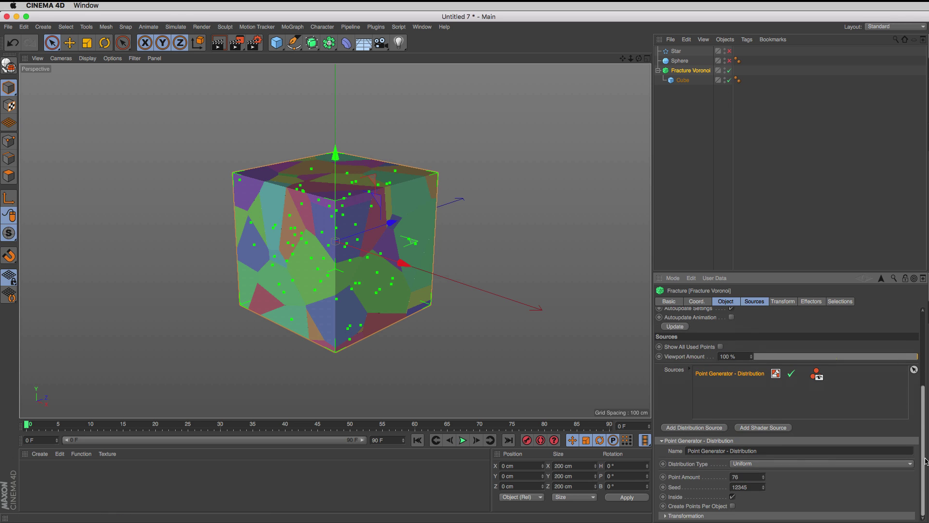
pyautogui.moveTo(763, 478); pyautogui.dragTo(763, 468)
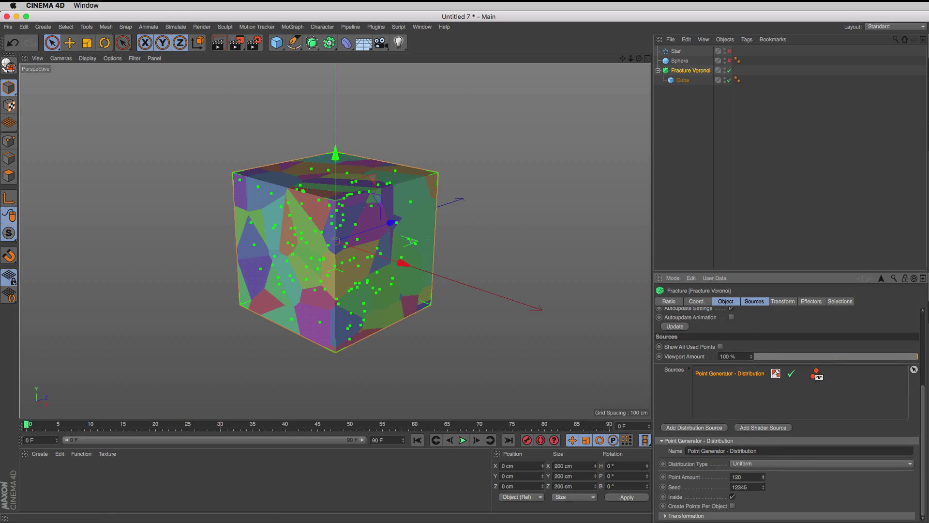
# Step: Make Sphere and Star visible, add them as fracture sources, and test toggling each source
pyautogui.click(729, 60)
pyautogui.click(730, 50)
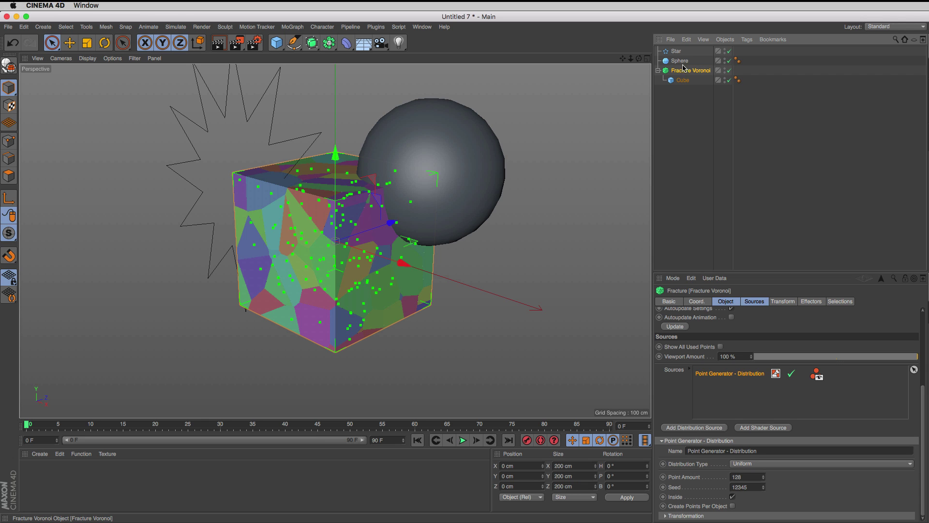
pyautogui.moveTo(679, 60); pyautogui.dragTo(733, 382)
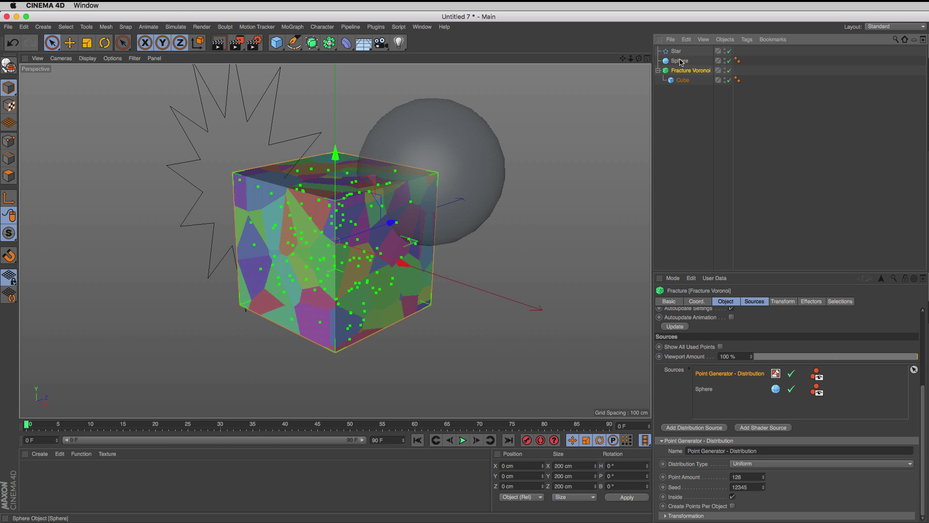
pyautogui.moveTo(676, 51); pyautogui.dragTo(721, 393)
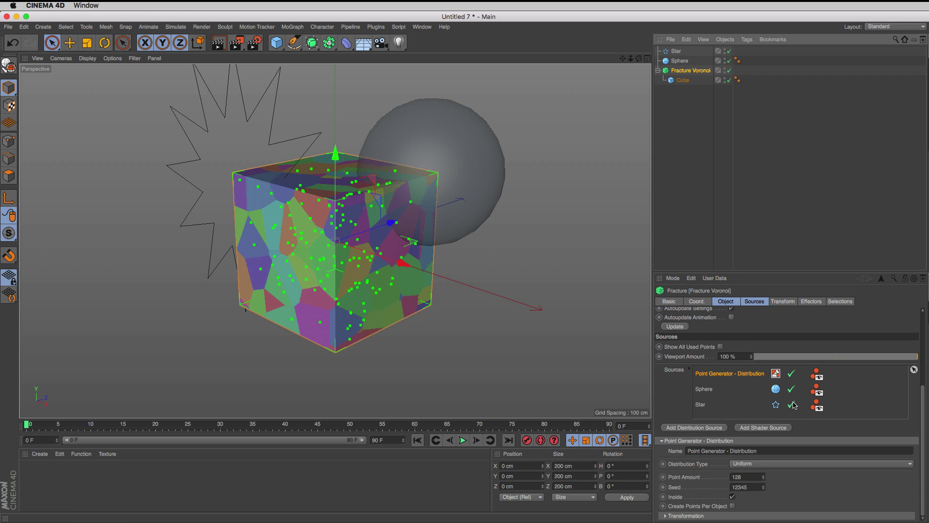
pyautogui.click(791, 373)
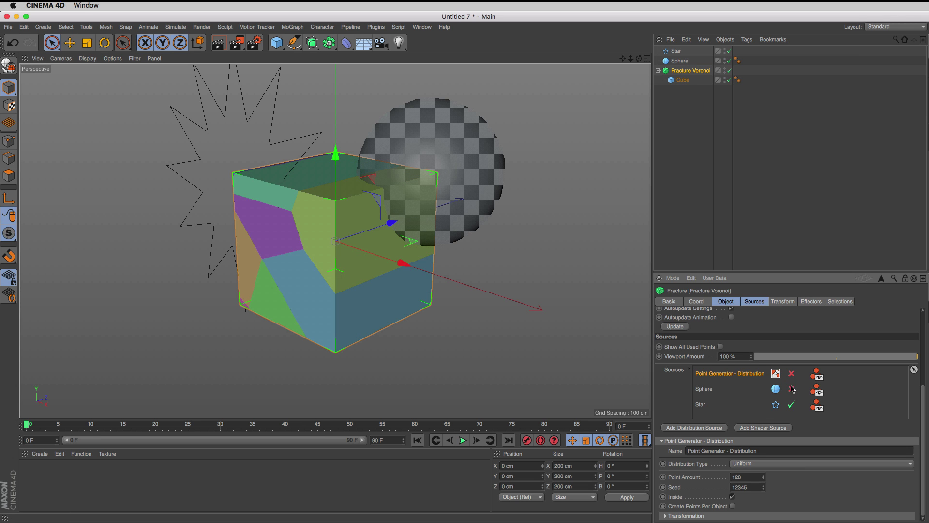
pyautogui.click(791, 388)
pyautogui.click(791, 404)
pyautogui.click(791, 405)
pyautogui.click(792, 389)
# Step: Add a particle Emitter from Simulate > Particles and move it down-left
pyautogui.click(244, 27)
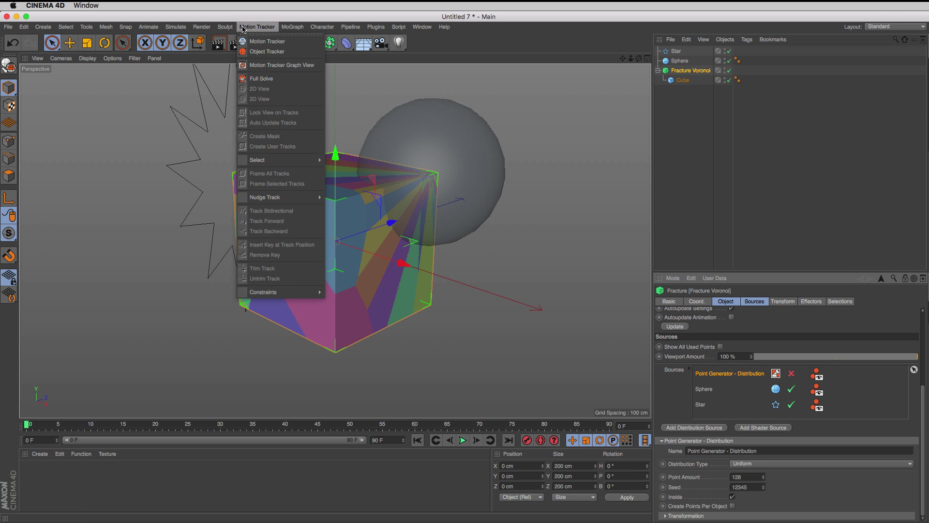
pyautogui.moveTo(207, 69)
pyautogui.click(235, 67)
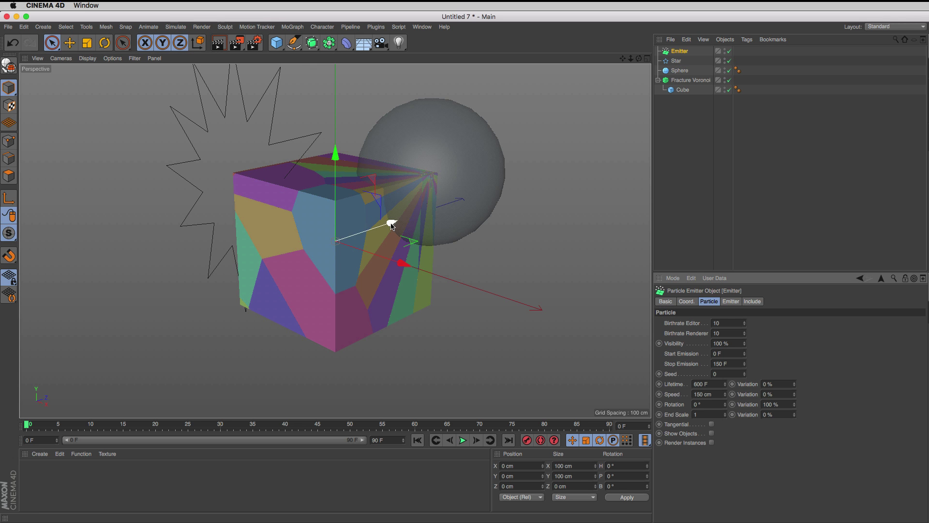
pyautogui.moveTo(390, 223); pyautogui.dragTo(237, 275)
# Step: Play the fracture, switch off the Sphere and Star sources, and add the Emitter as a source
pyautogui.click(691, 80)
pyautogui.press('F8')
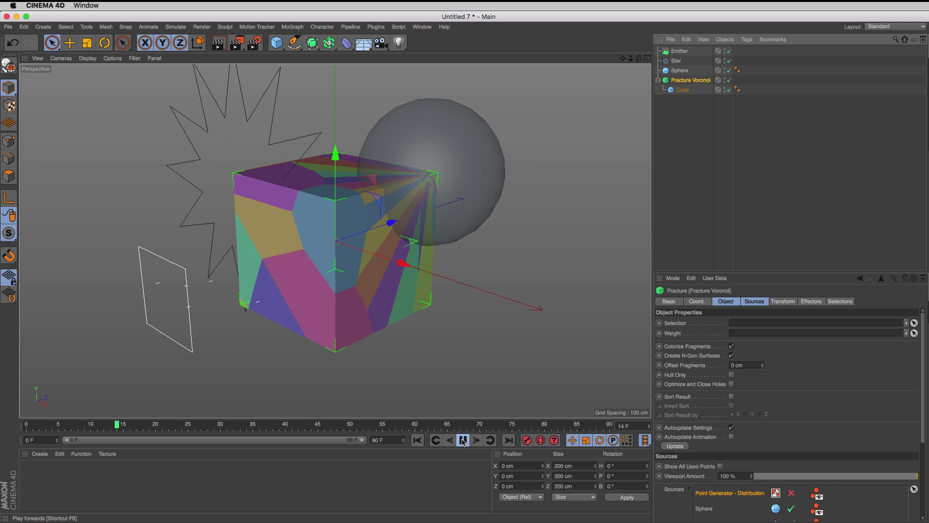
pyautogui.scroll(-5, 901, 427)
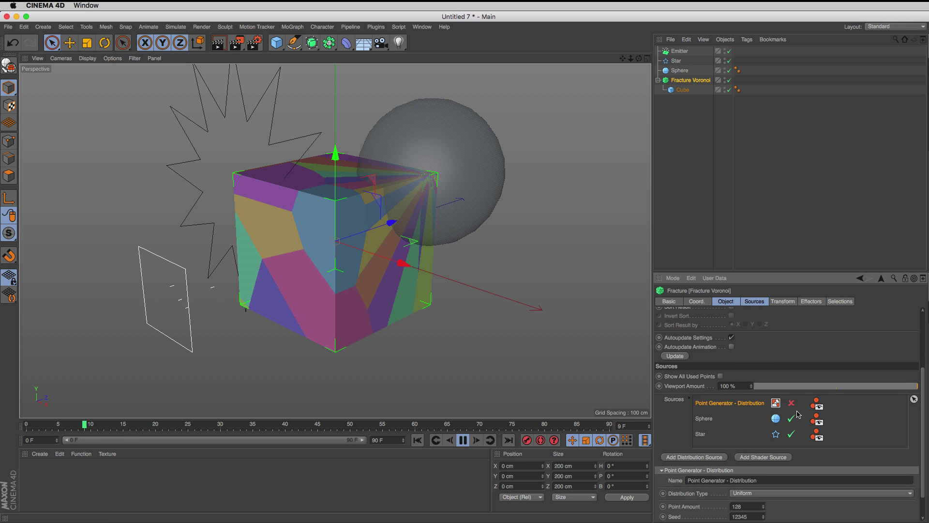
pyautogui.click(791, 418)
pyautogui.click(791, 433)
pyautogui.moveTo(679, 51); pyautogui.dragTo(718, 440)
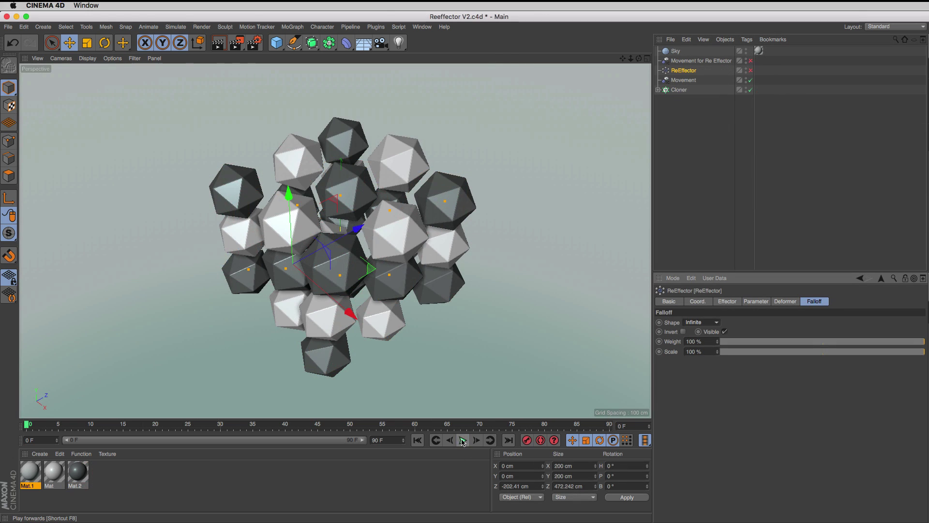
# Step: Play the Reeffector V2 icosahedron animation and deselect the ReEffector
pyautogui.click(463, 441)
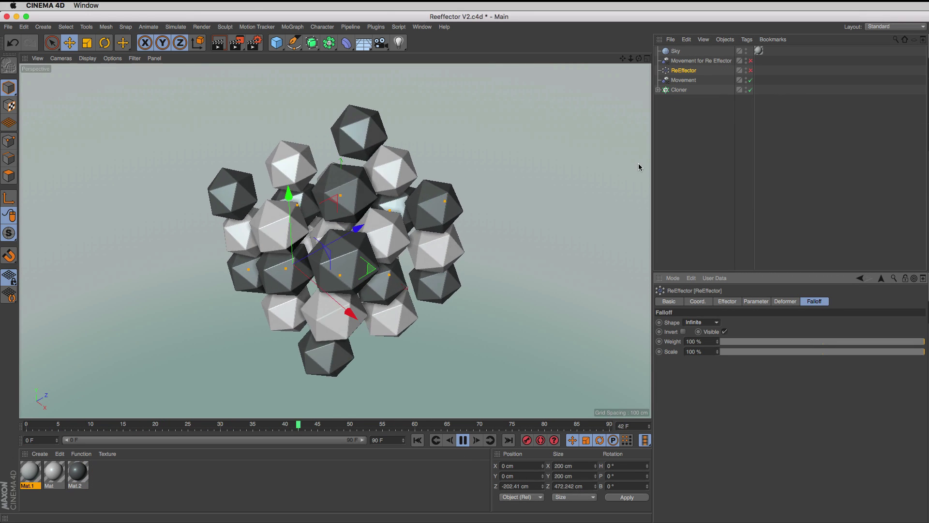
pyautogui.click(672, 137)
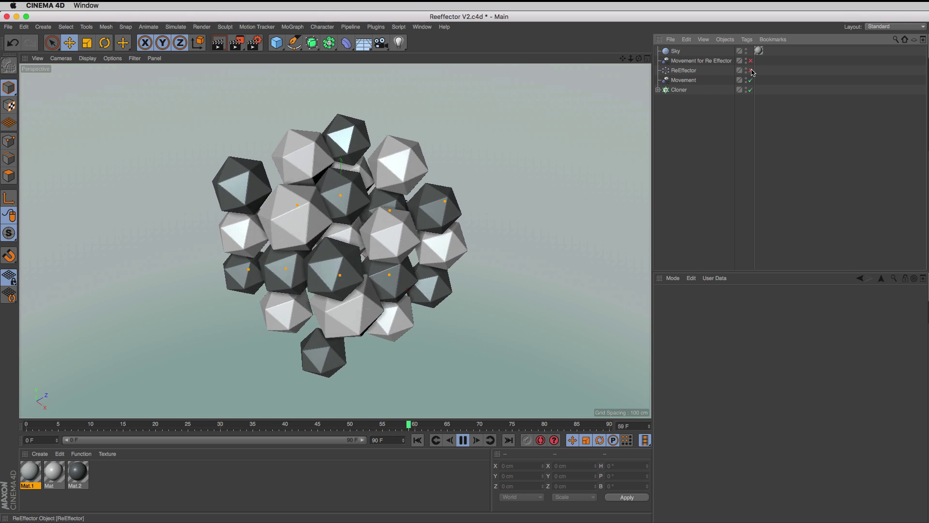
# Step: Give the ReEffector a Linear falloff shape, then view its Parameter strengths
pyautogui.click(685, 70)
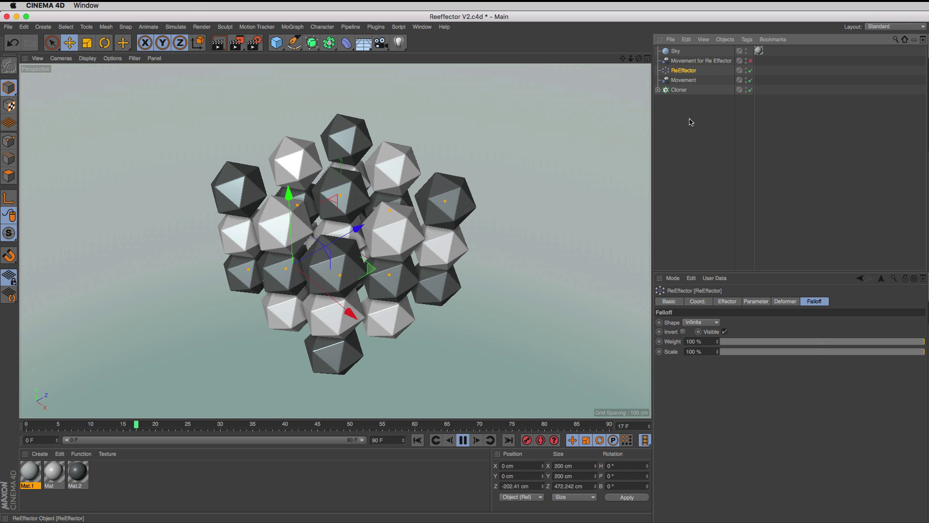
pyautogui.click(711, 322)
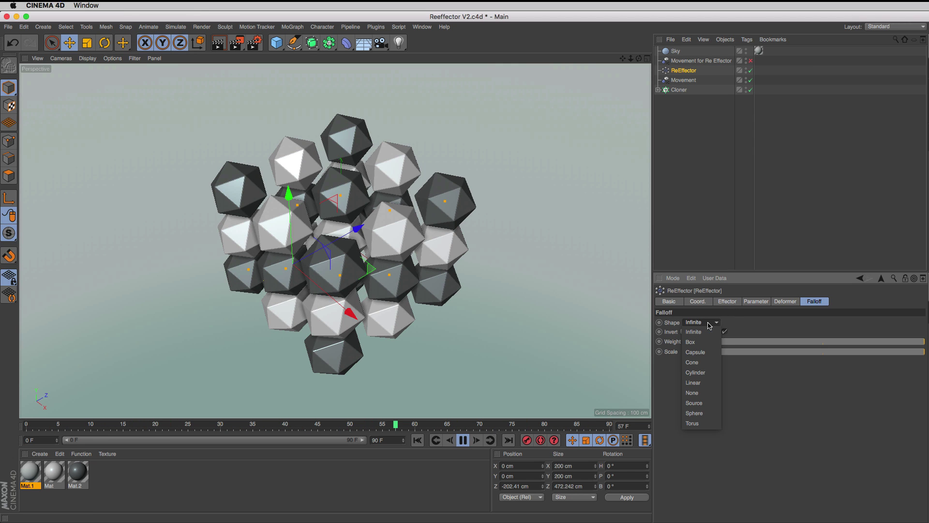
pyautogui.click(710, 383)
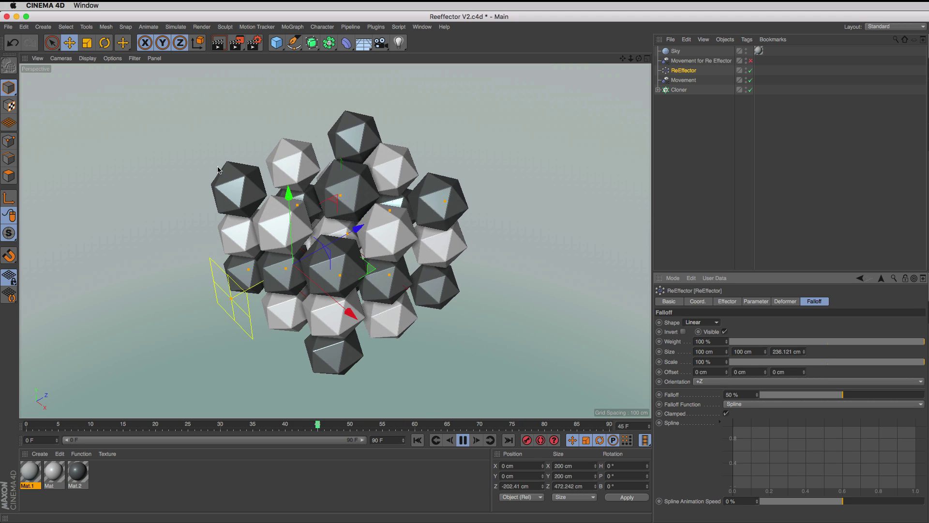
pyautogui.click(758, 301)
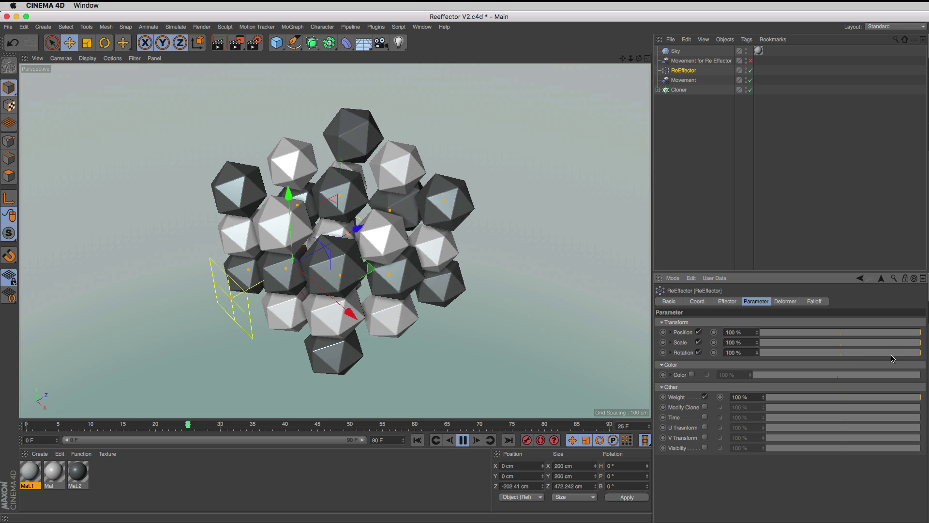
# Step: Vary ReEffector rotation strength, restore all strengths to 100%, and enable Movement for Re Effector
pyautogui.moveTo(884, 355); pyautogui.dragTo(778, 334)
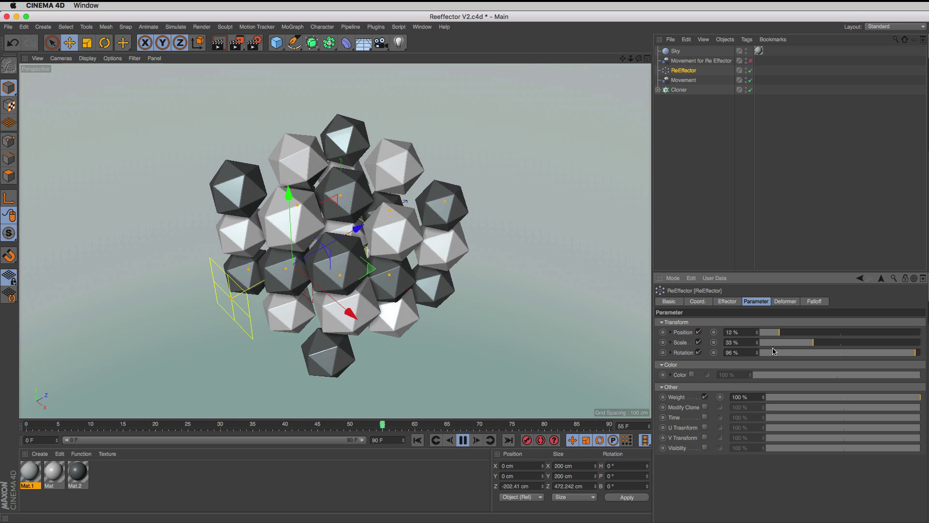
pyautogui.click(775, 353)
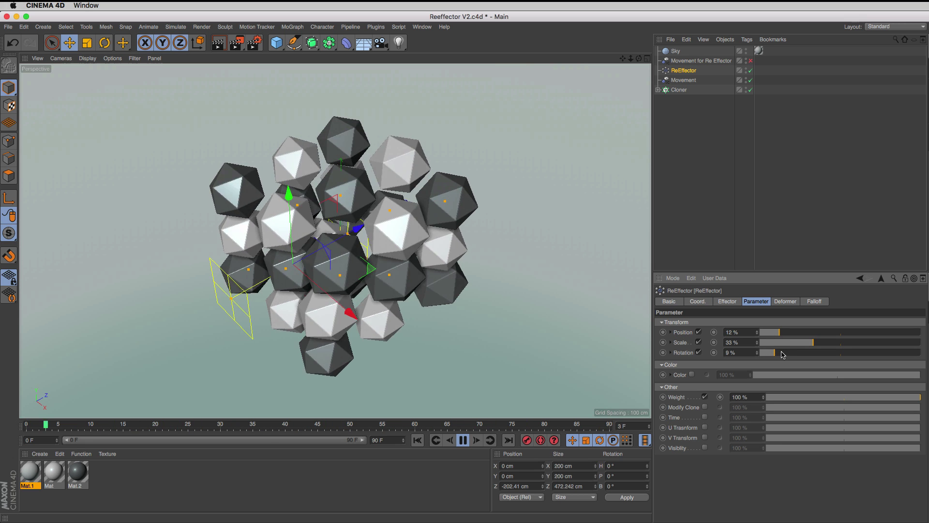
pyautogui.moveTo(782, 355); pyautogui.dragTo(921, 333)
pyautogui.click(920, 344)
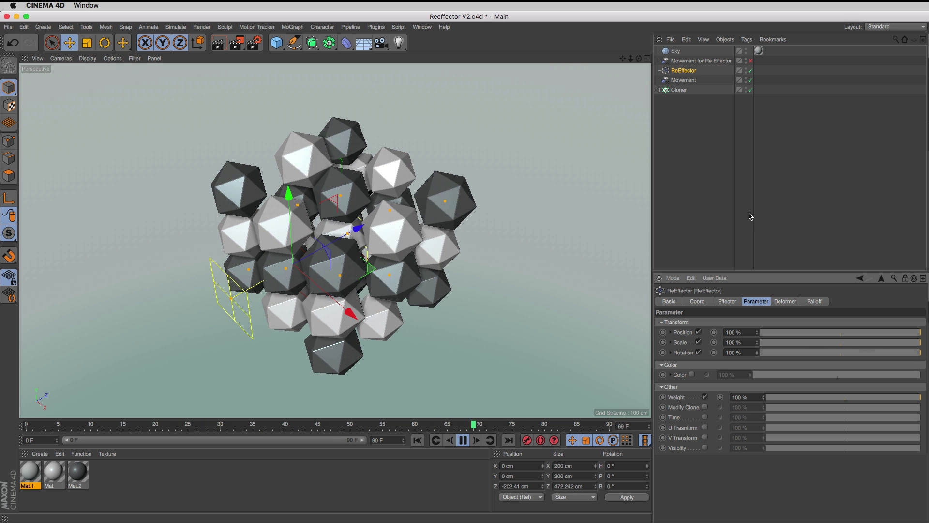
pyautogui.click(751, 61)
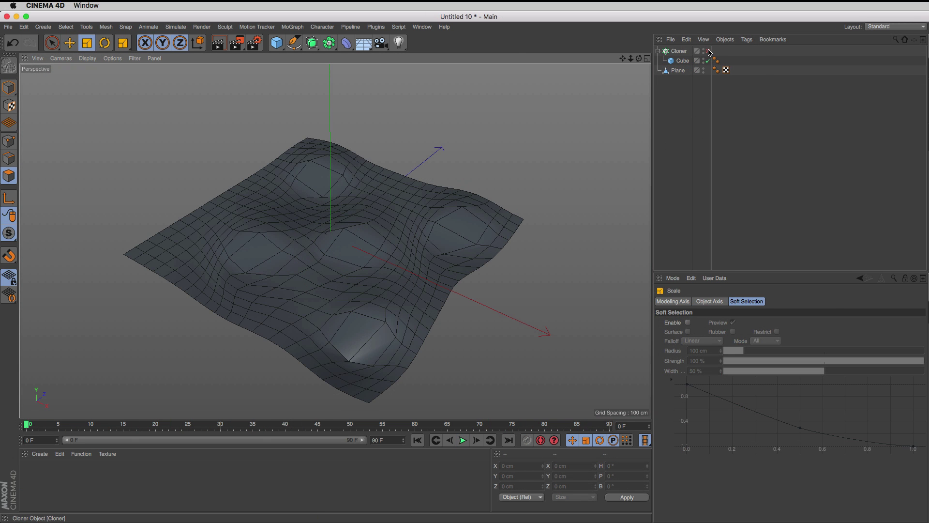
# Step: Enable the Cloner so cubes of varying sizes scatter over the wavy plane
pyautogui.click(710, 51)
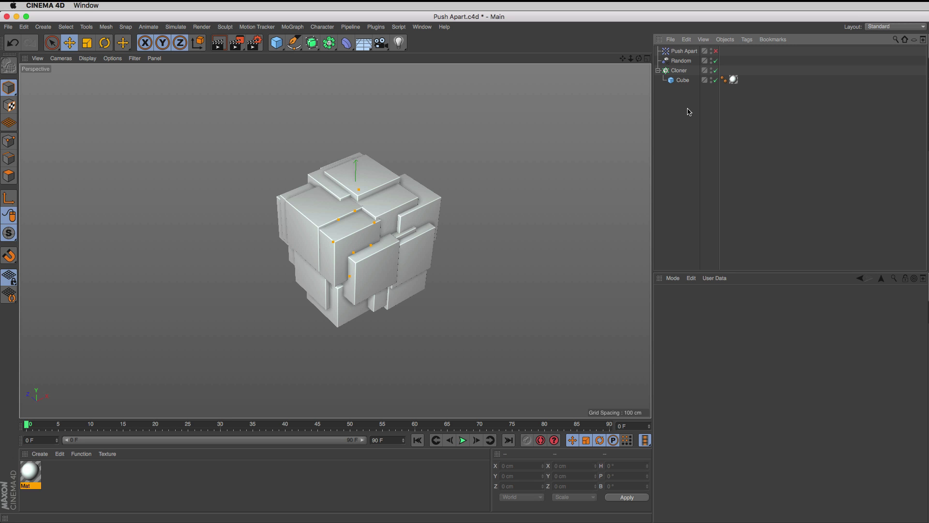
# Step: Enable the Push Apart effector and review its Mode list, keeping Push Apart mode
pyautogui.click(716, 51)
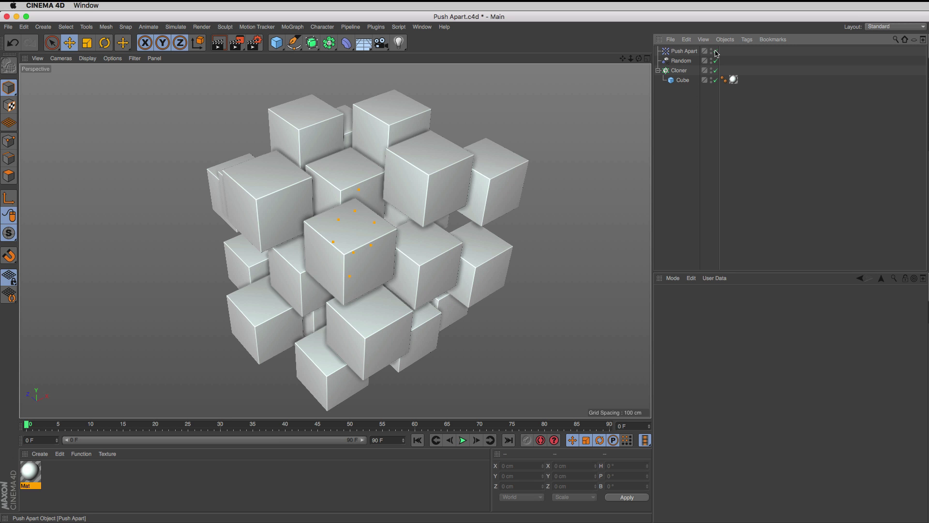
pyautogui.click(682, 51)
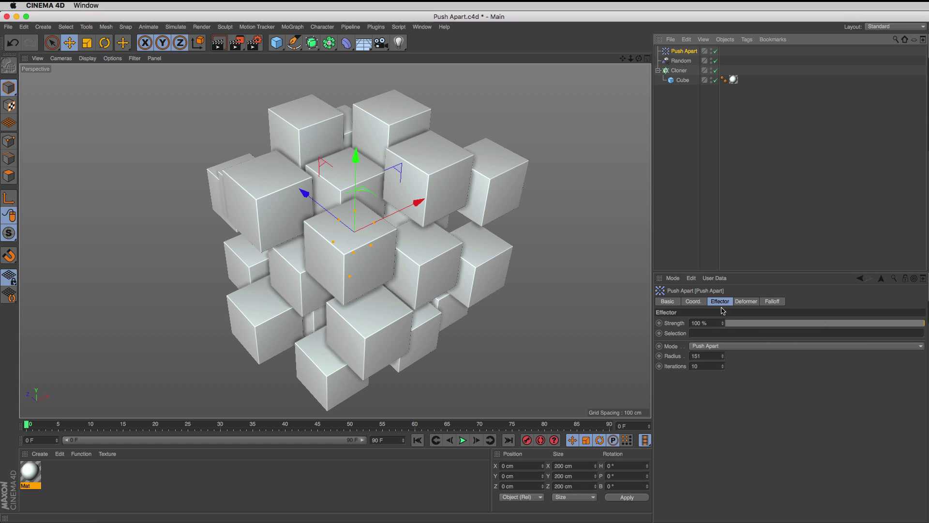
pyautogui.click(771, 347)
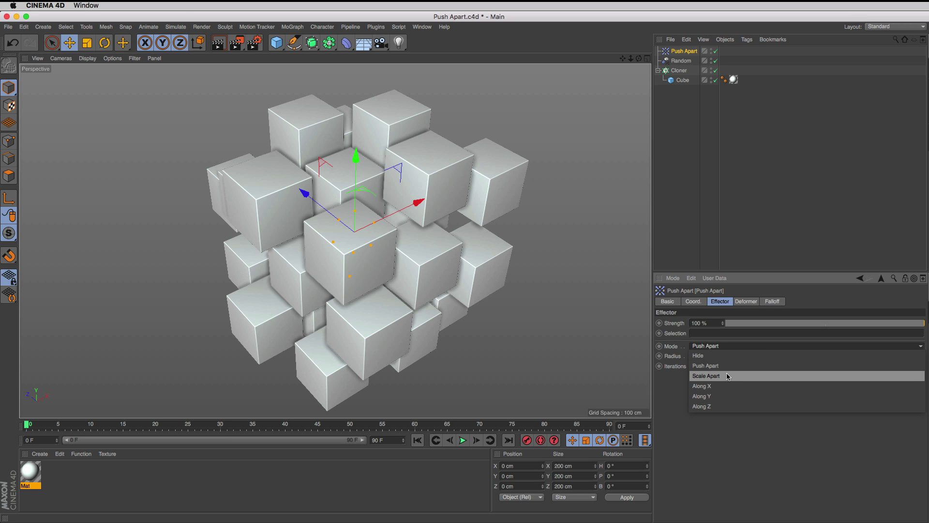
pyautogui.click(775, 238)
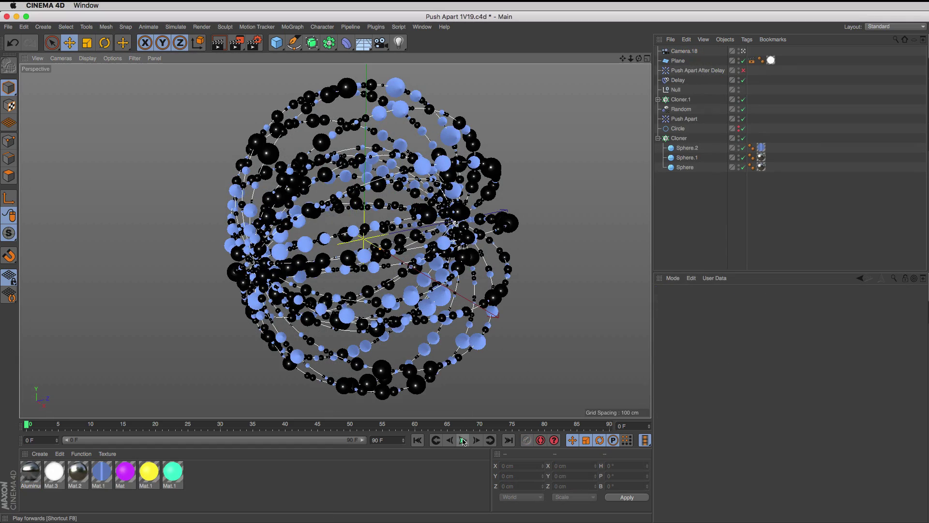
# Step: Play the Push Apart 1V19 sphere animation
pyautogui.click(463, 440)
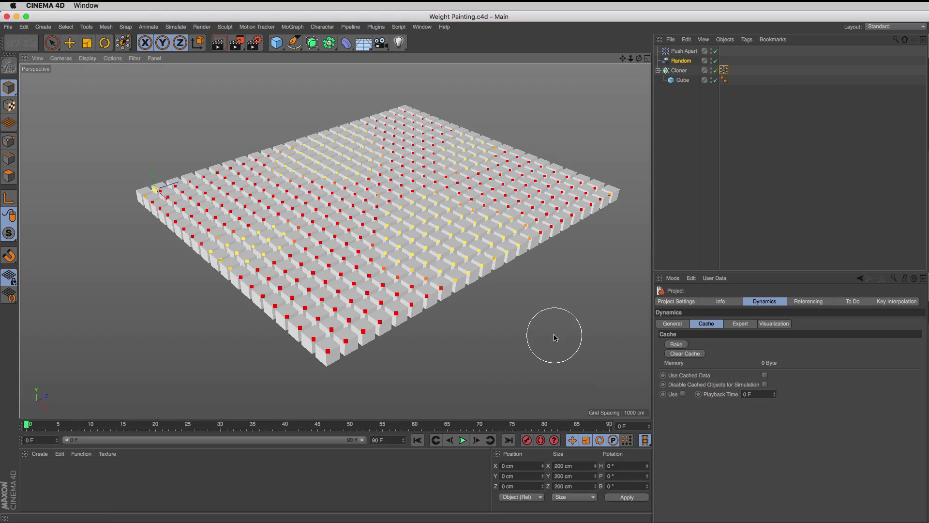
# Step: Set the Random effector strength to 100%, clear the MoGraph Weightmap, and paint a band of cubes
pyautogui.click(681, 60)
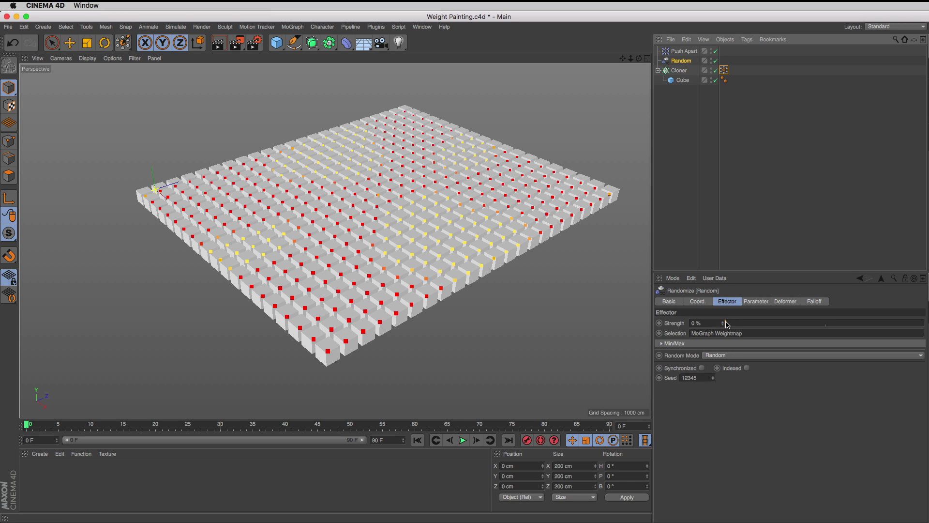
pyautogui.moveTo(729, 325); pyautogui.dragTo(923, 322)
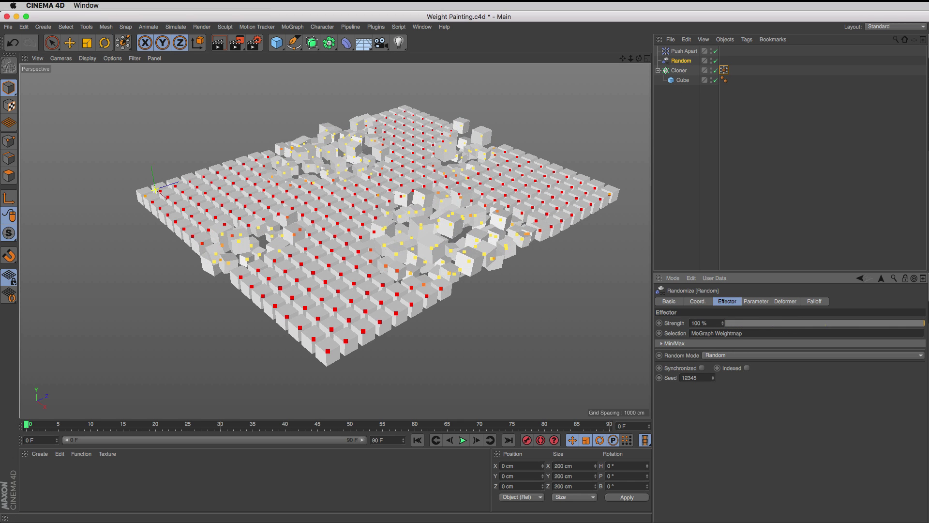
pyautogui.click(724, 70)
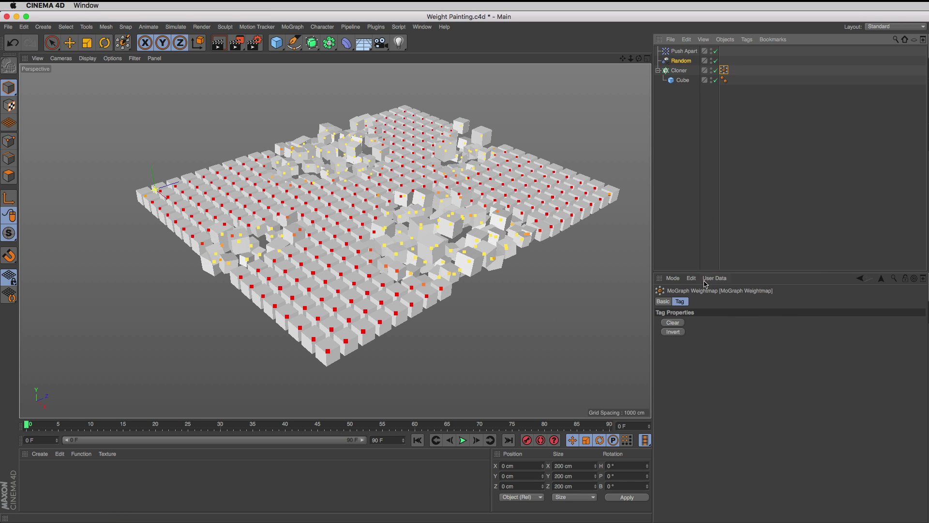
pyautogui.click(674, 322)
pyautogui.moveTo(315, 231)
pyautogui.mouseDown()
pyautogui.moveTo(494, 192)
pyautogui.moveTo(462, 264)
pyautogui.moveTo(310, 288)
pyautogui.moveTo(460, 280)
pyautogui.moveTo(532, 374)
pyautogui.mouseUp()
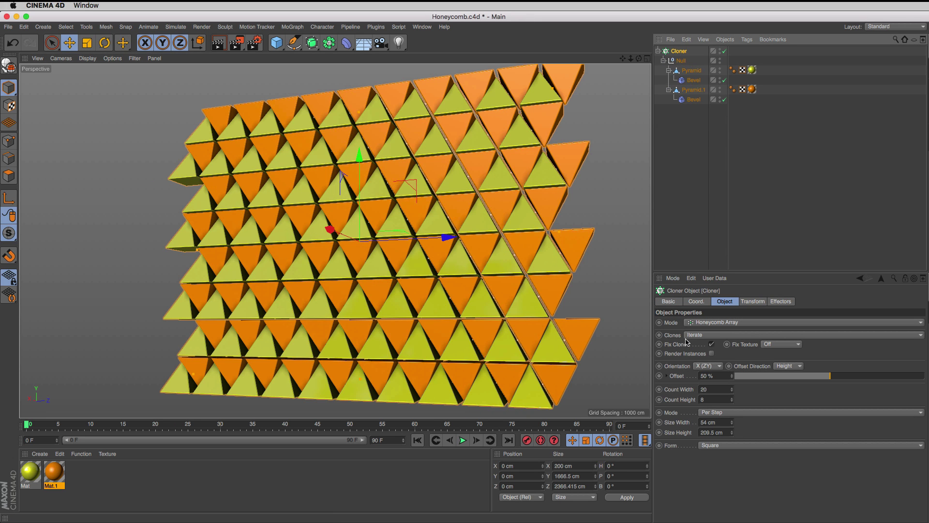
# Step: Set the honeycomb Count Width to 24, orbit around the wall, and call up the quick menu
pyautogui.moveTo(733, 391); pyautogui.dragTo(731, 406)
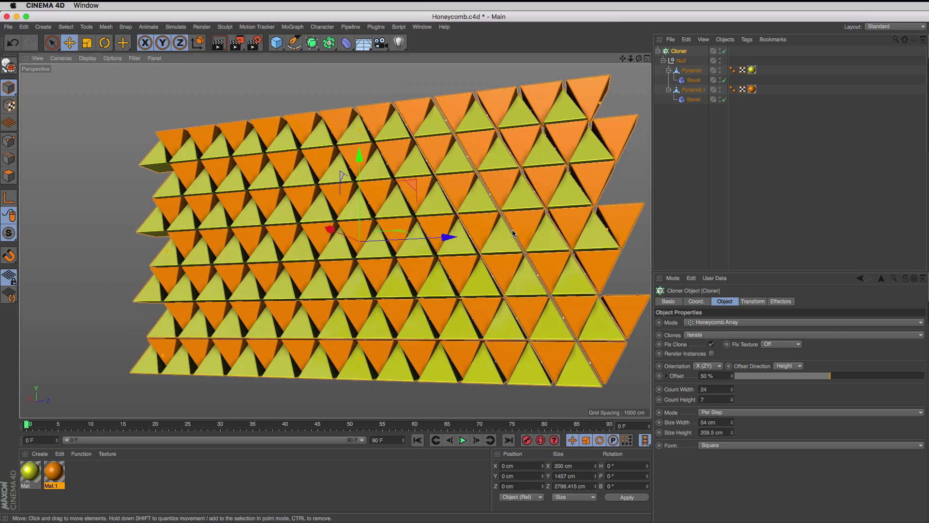
pyautogui.keyDown('alt'); pyautogui.moveTo(499, 283); pyautogui.dragTo(525, 238); pyautogui.keyUp('alt')
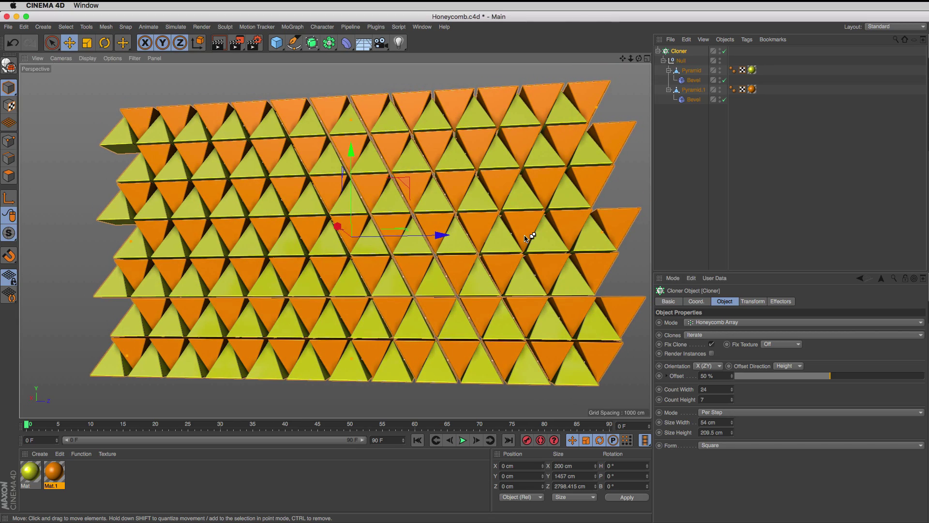
pyautogui.hotkey('ctrl', 'shift', 'a')
# Step: Switch to the Hills Viewport R18 project and toggle Picket Fence Front's visibility off and back on
pyautogui.press('v')
pyautogui.moveTo(427, 301)
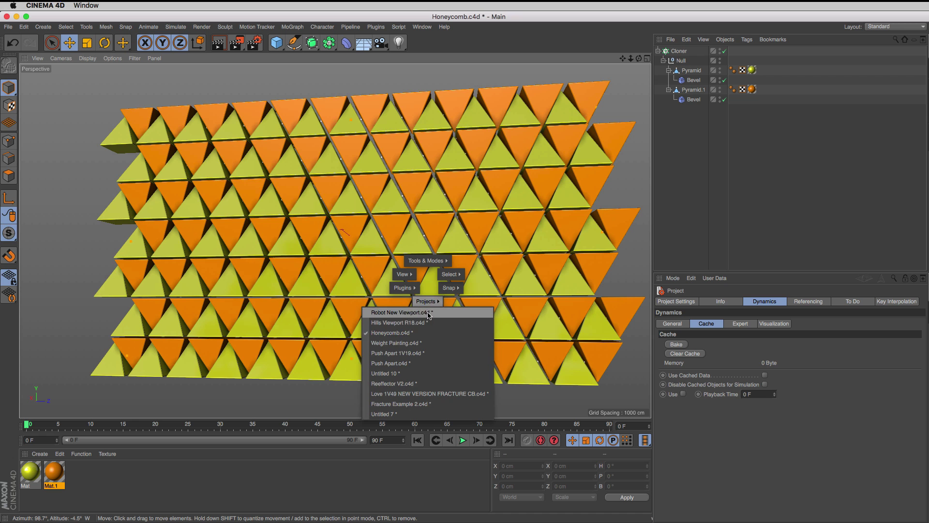
pyautogui.click(431, 322)
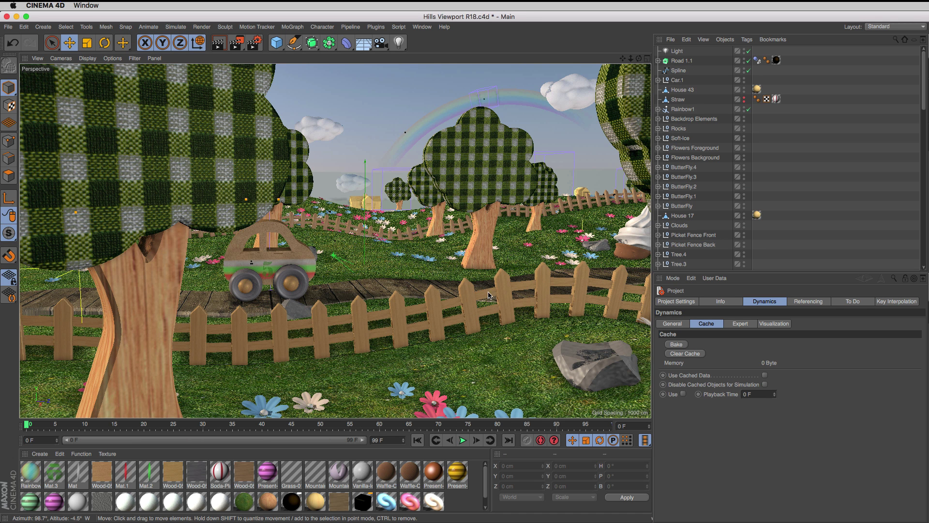
pyautogui.click(744, 235)
pyautogui.click(744, 244)
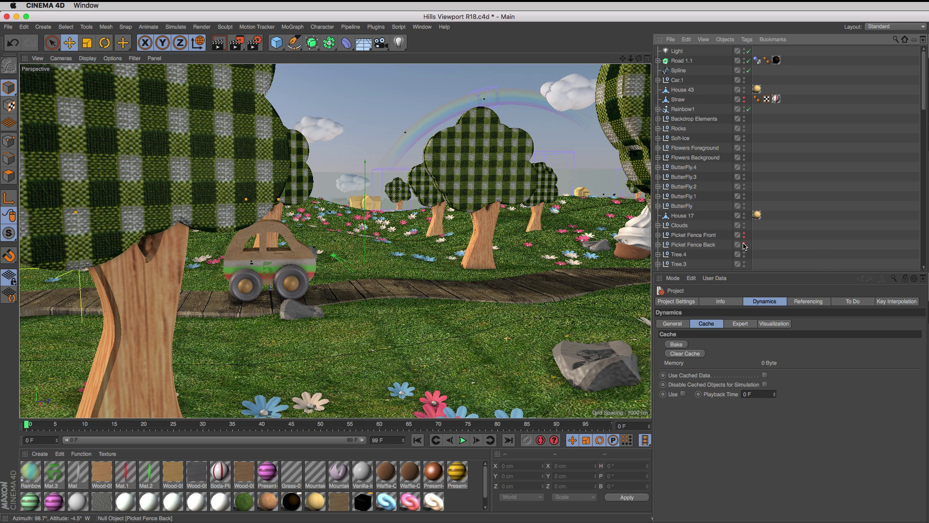
pyautogui.hotkey('ctrl', 'z')
pyautogui.hotkey('ctrl', 'z')
# Step: Open the Robot New Viewport project and orbit around the robot head to its side profile
pyautogui.press('v')
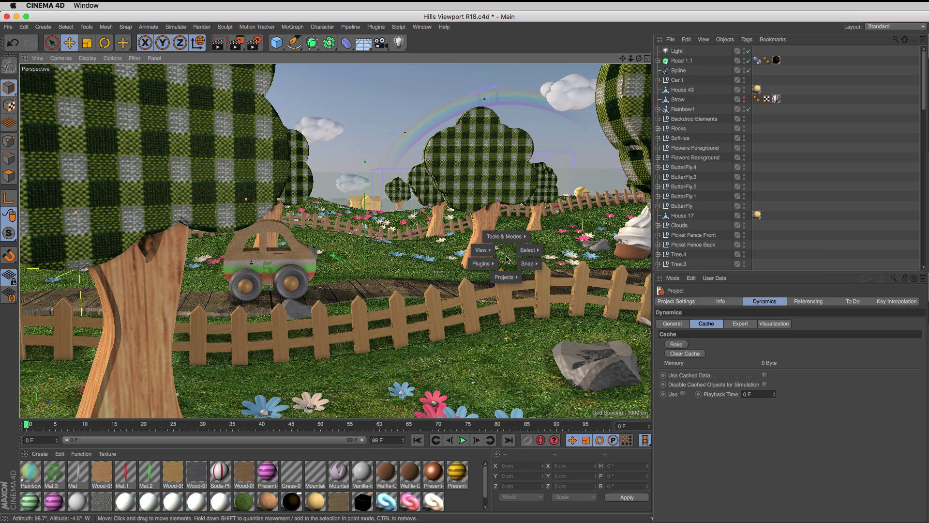
pyautogui.moveTo(508, 272)
pyautogui.click(516, 291)
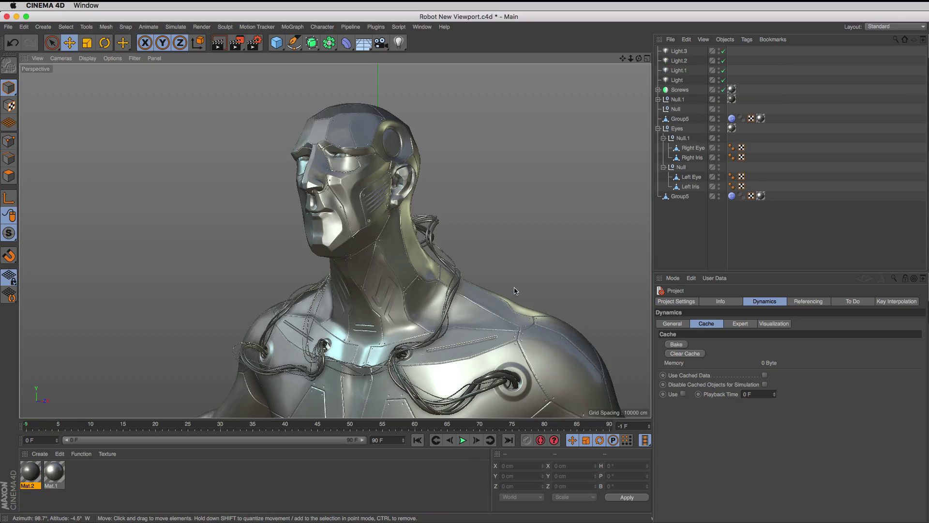
pyautogui.scroll(5, 369, 227)
pyautogui.keyDown('alt'); pyautogui.moveTo(414, 222); pyautogui.dragTo(280, 317); pyautogui.keyUp('alt')
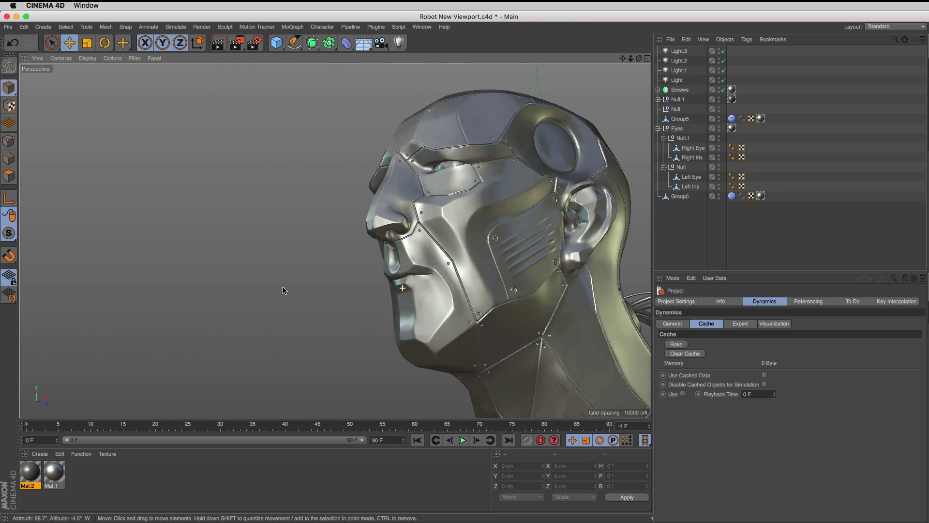
pyautogui.moveTo(431, 318)
pyautogui.keyDown('alt'); pyautogui.mouseDown()
pyautogui.moveTo(564, 354)
pyautogui.moveTo(493, 263)
pyautogui.moveTo(492, 314)
pyautogui.moveTo(536, 312)
pyautogui.moveTo(499, 336)
pyautogui.mouseUp(); pyautogui.keyUp('alt')
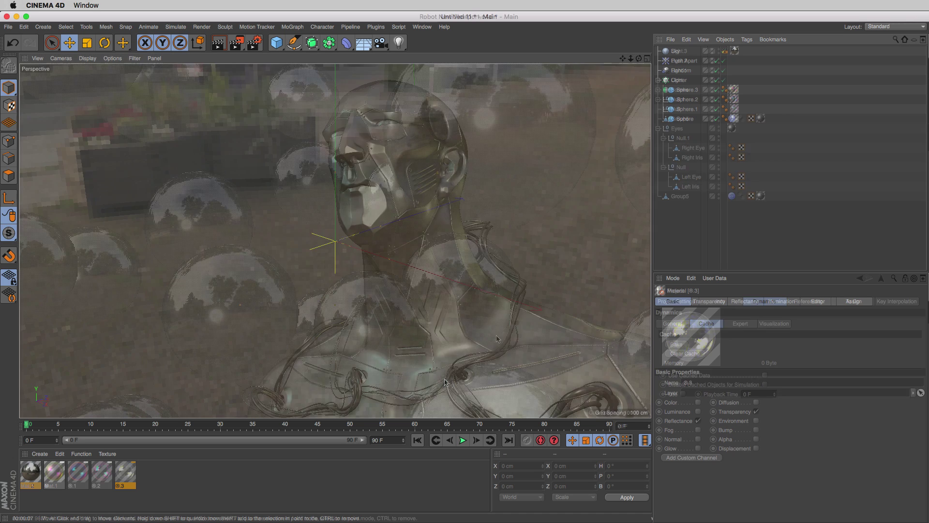
# Step: Start the interactive render of the Untitled 11 soap-bubble scene, then bring up the V quick menu
pyautogui.hotkey('ctrl', 'r')
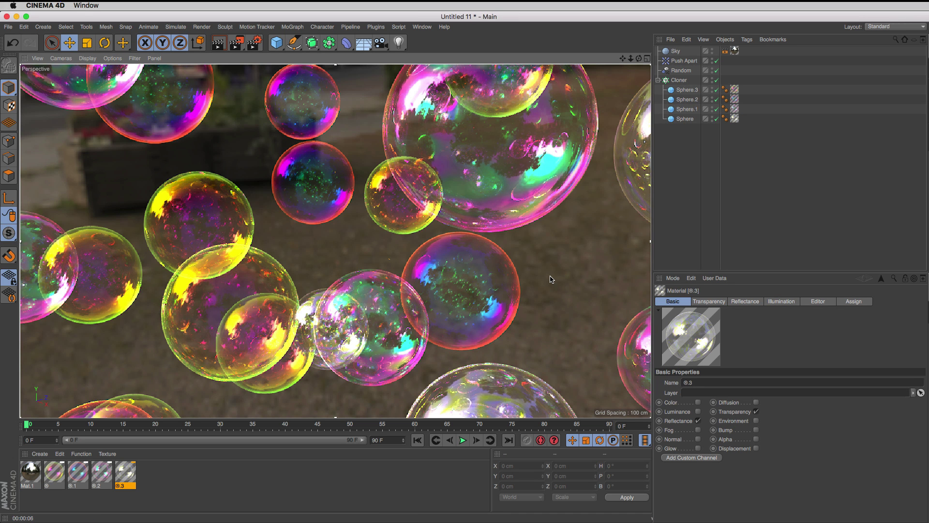
pyautogui.press('v')
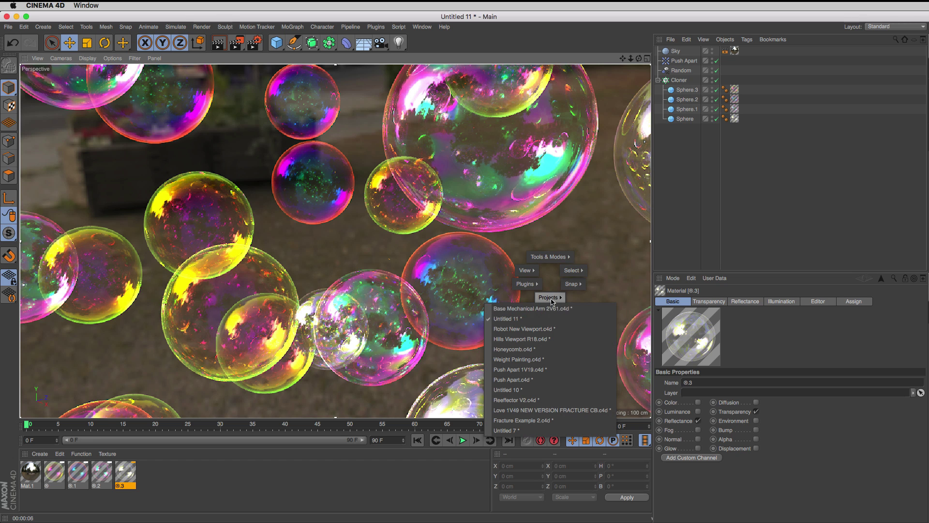
# Step: In the Base Mechanical Arm 2V61 project, open Yellow For Big Surfaces' reflectance Layer shader
pyautogui.click(552, 309)
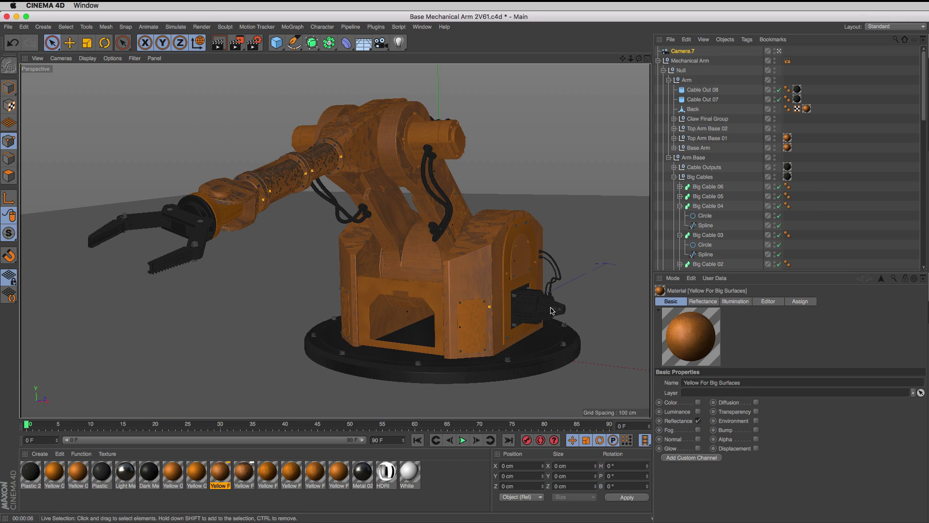
pyautogui.doubleClick(220, 472)
pyautogui.scroll(-3, 210, 337)
pyautogui.click(276, 337)
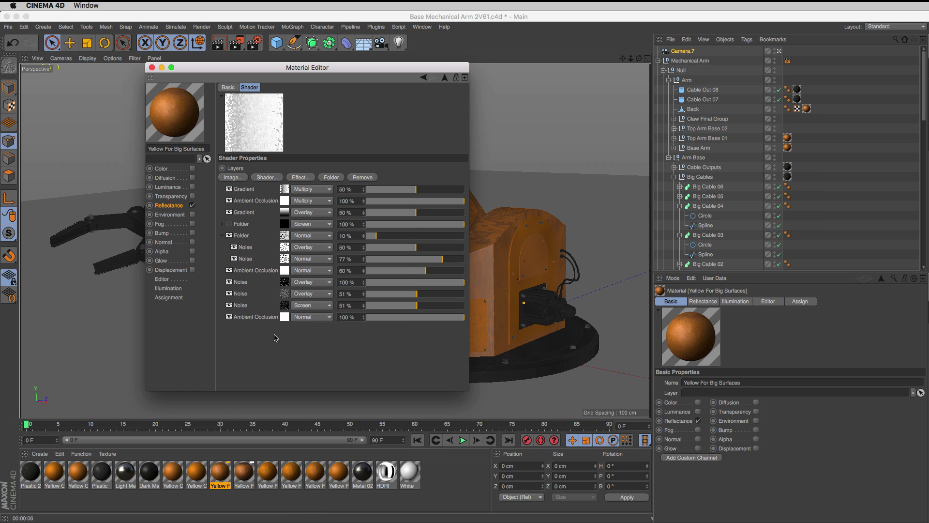
# Step: Inspect each of the three Ambient Occlusion layers, returning to the layer list after each
pyautogui.click(284, 201)
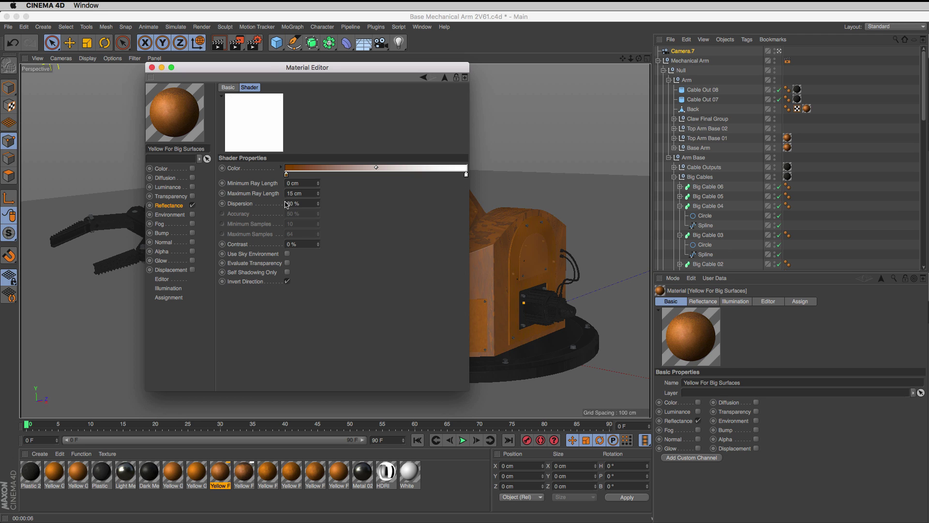
pyautogui.click(445, 78)
pyautogui.click(285, 271)
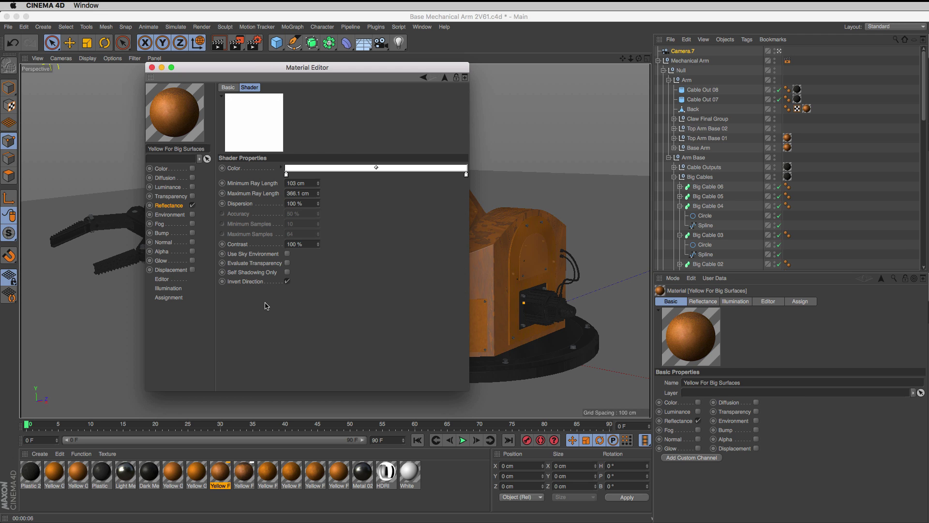
pyautogui.click(446, 78)
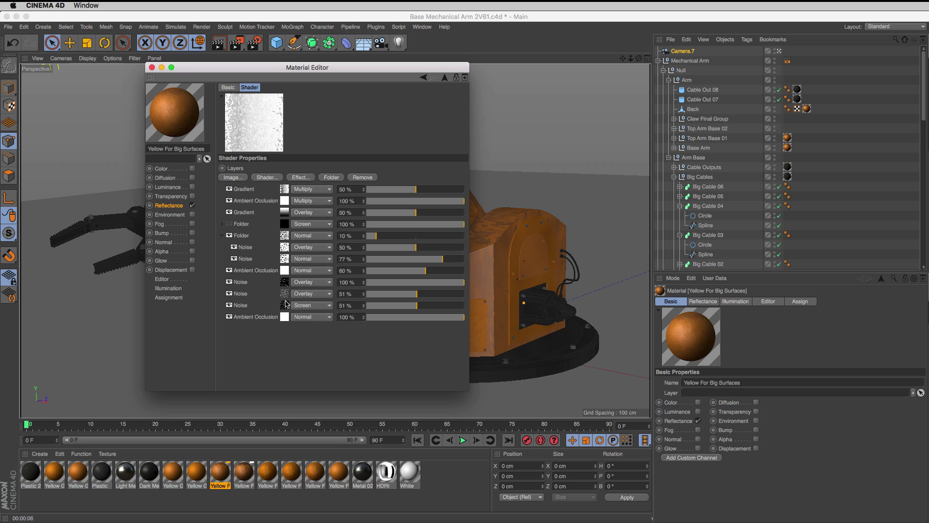
pyautogui.click(284, 318)
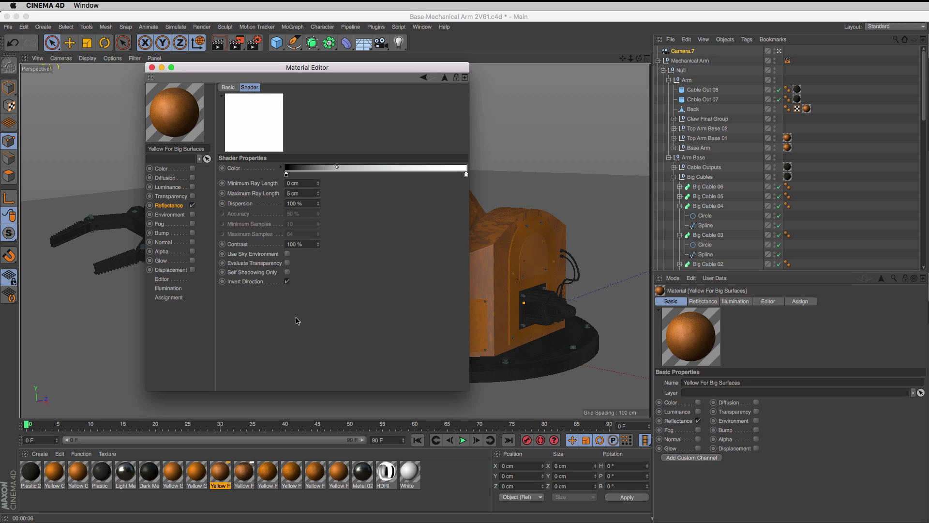
pyautogui.click(445, 78)
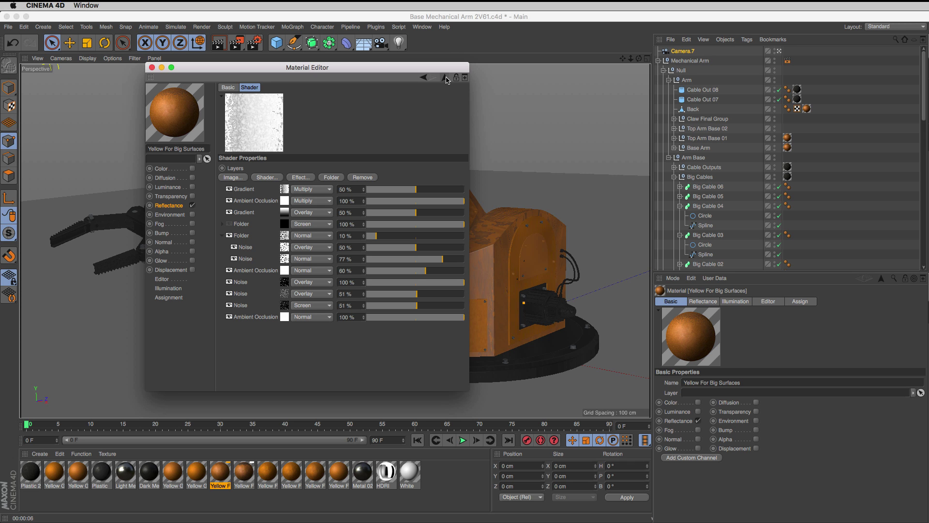
pyautogui.click(445, 79)
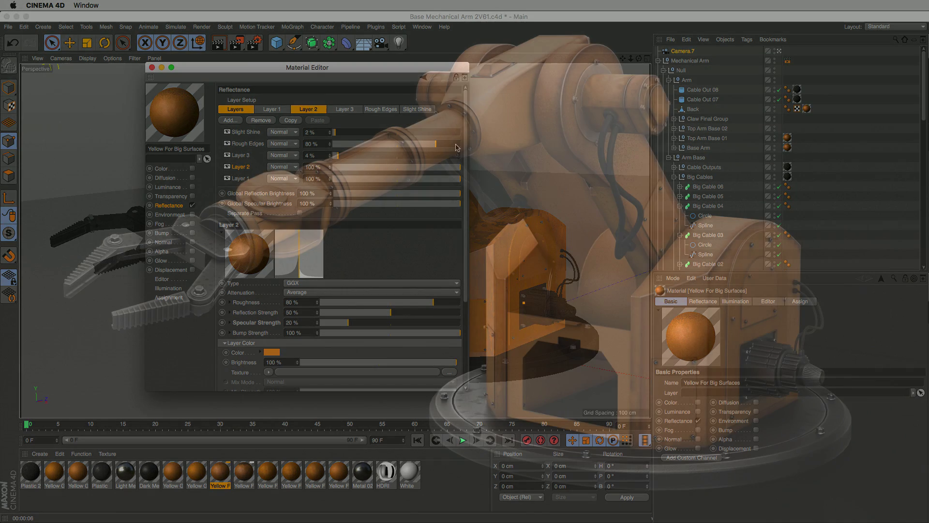